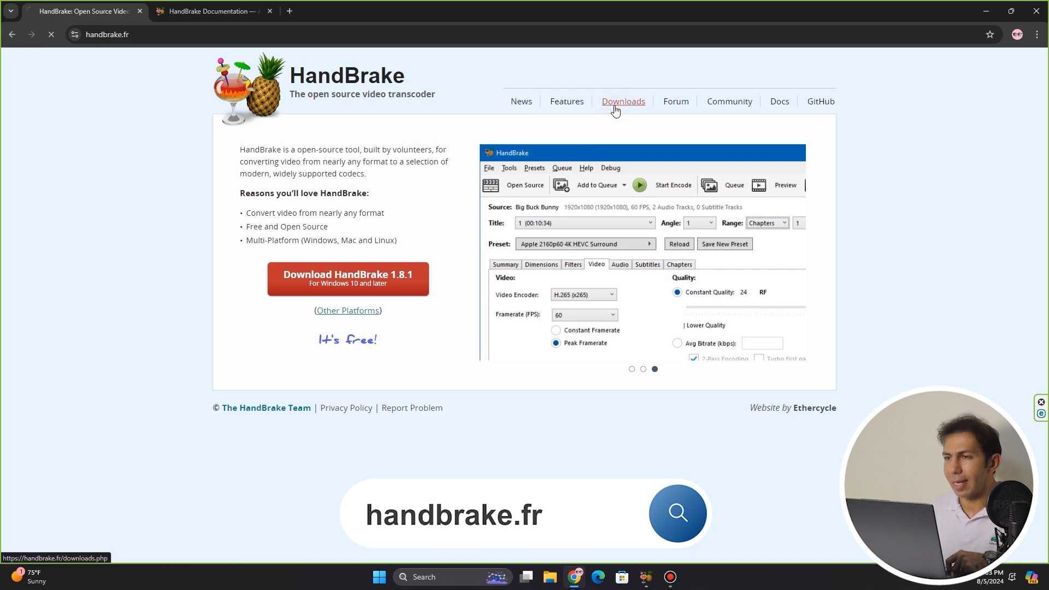
Open HandBrake's downloads page to view the available versions, and minimize the browser
click(616, 103)
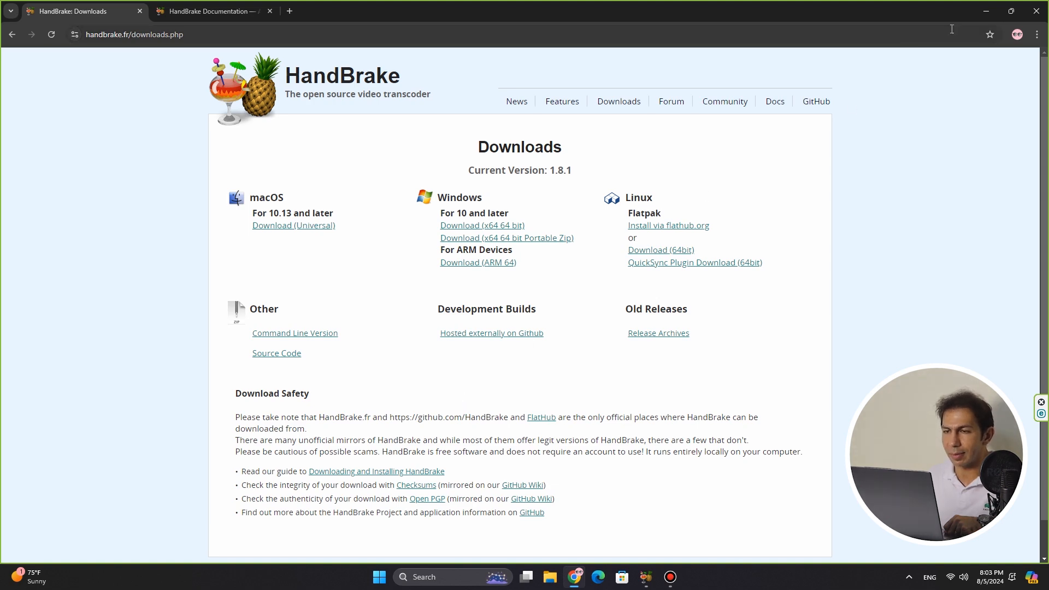
click(986, 11)
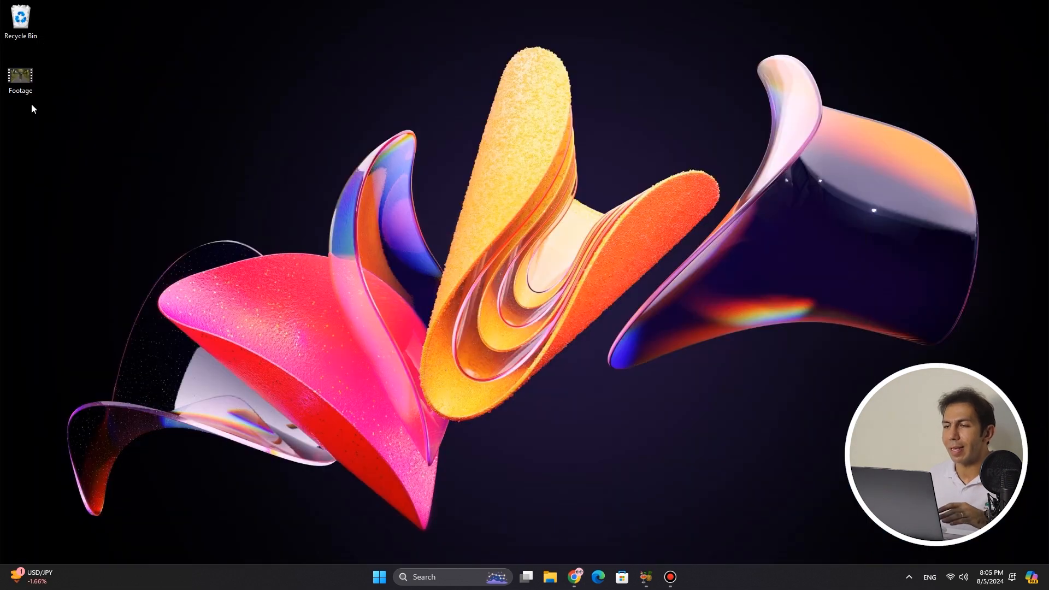
Check the file size of the desktop's Footage video in its properties
click(22, 79)
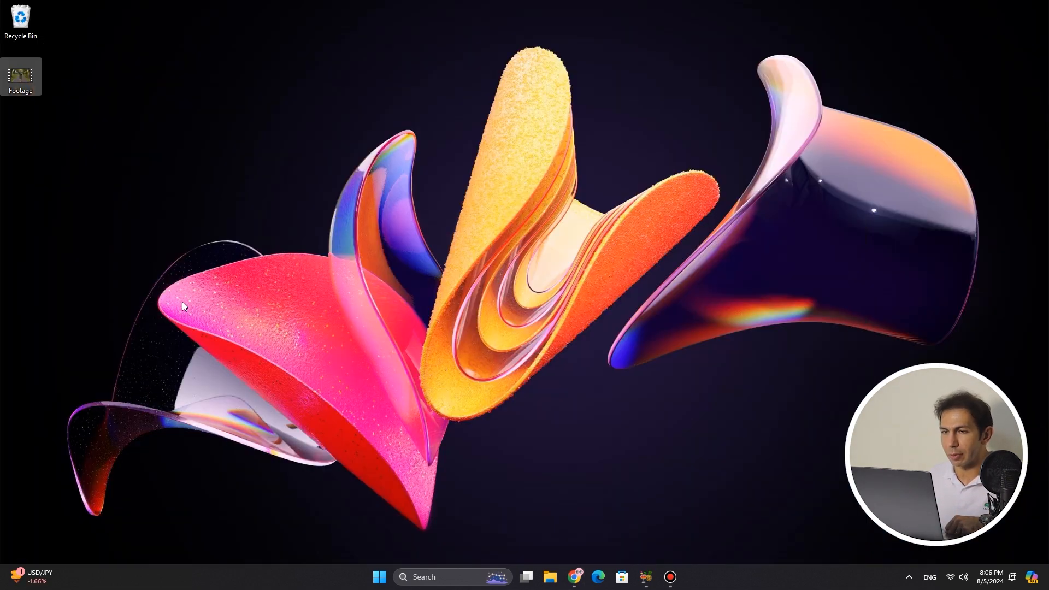
right_click(26, 76)
click(108, 222)
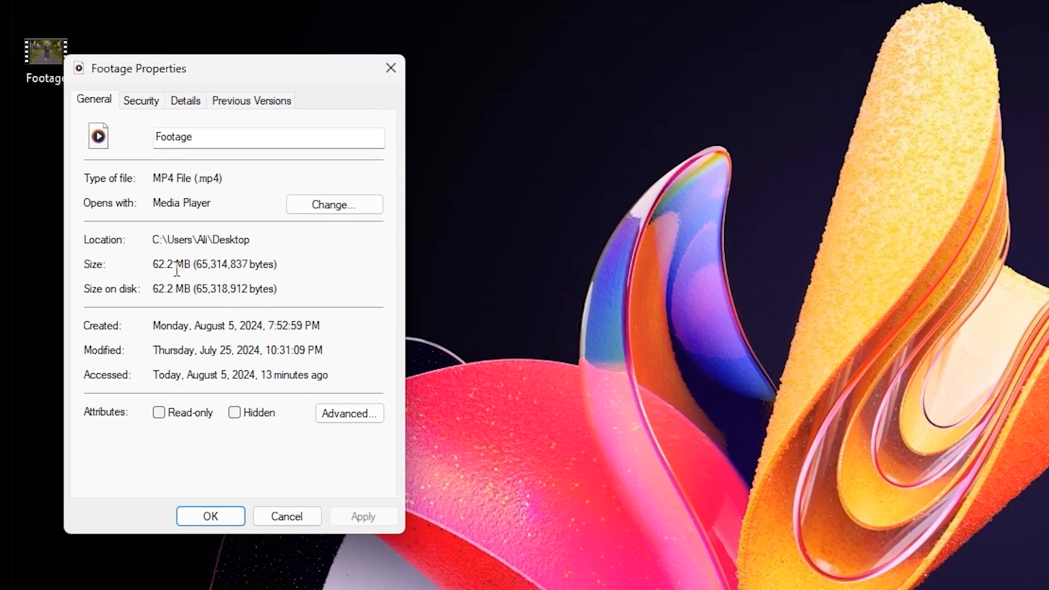
drag(192, 265, 134, 260)
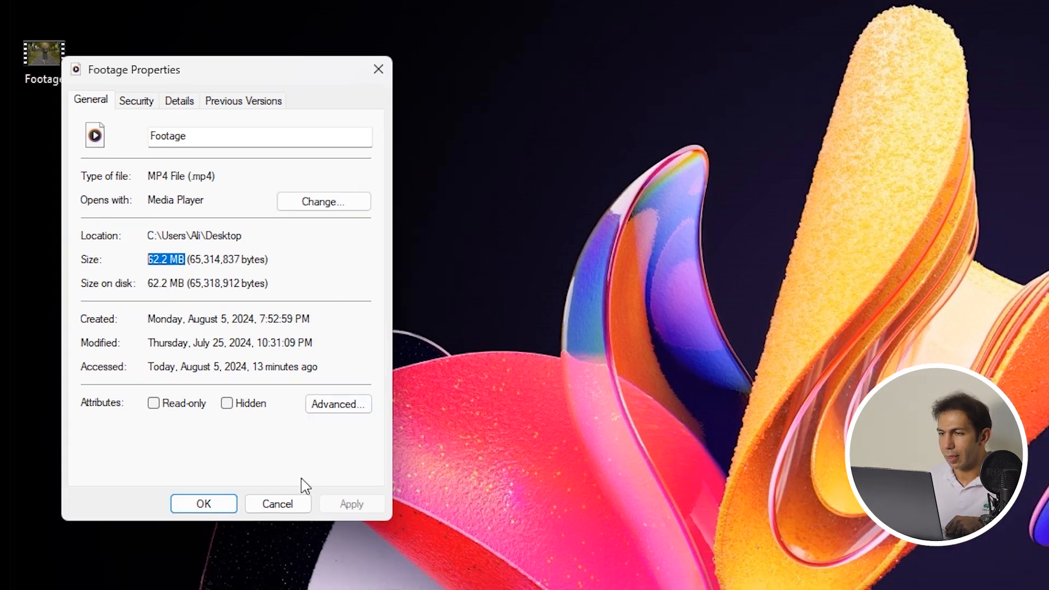
click(302, 516)
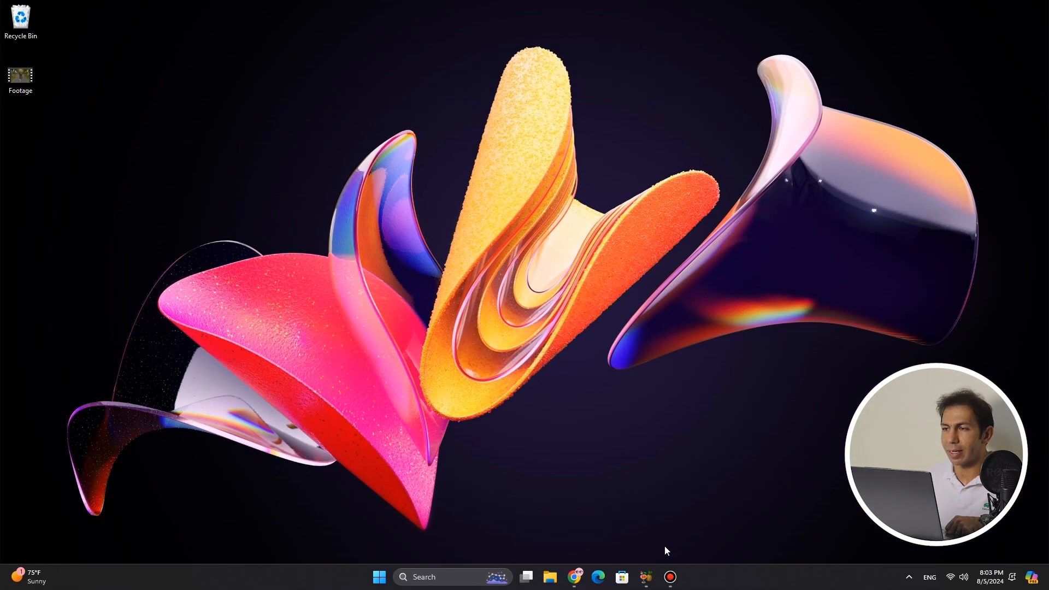
Switch to HandBrake and load the desktop's Footage video as the source
click(647, 576)
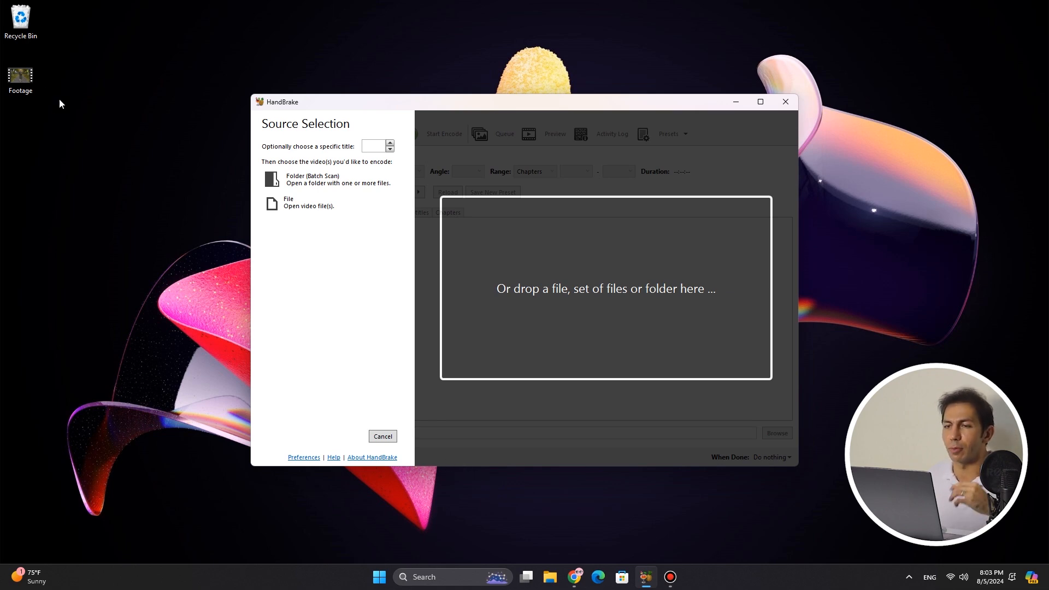
drag(20, 78, 533, 265)
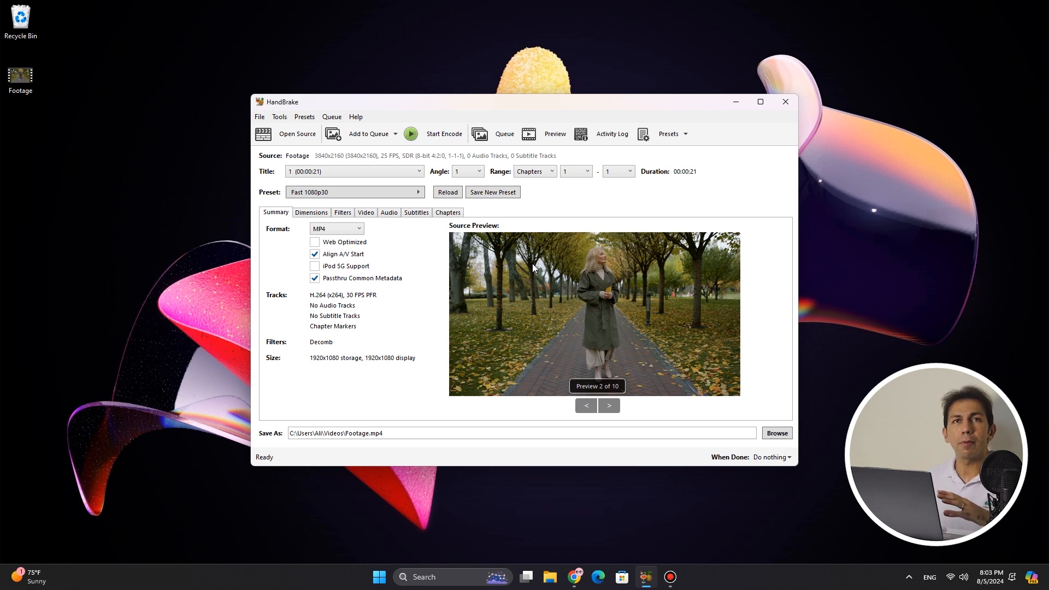
Look over the output format choices and try the Web Optimized option for the MP4 output
click(344, 229)
click(352, 231)
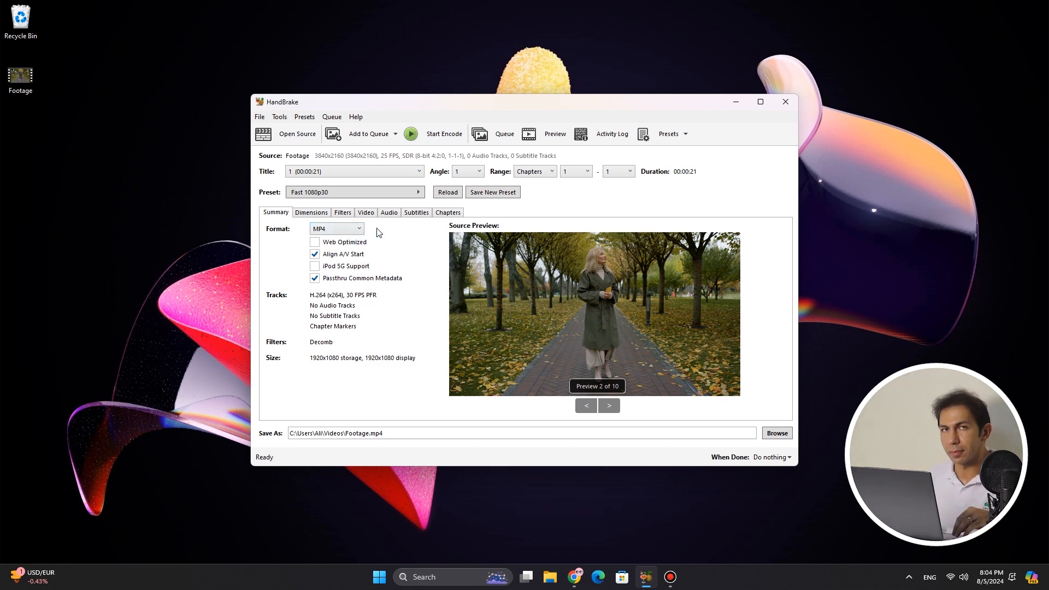
click(335, 244)
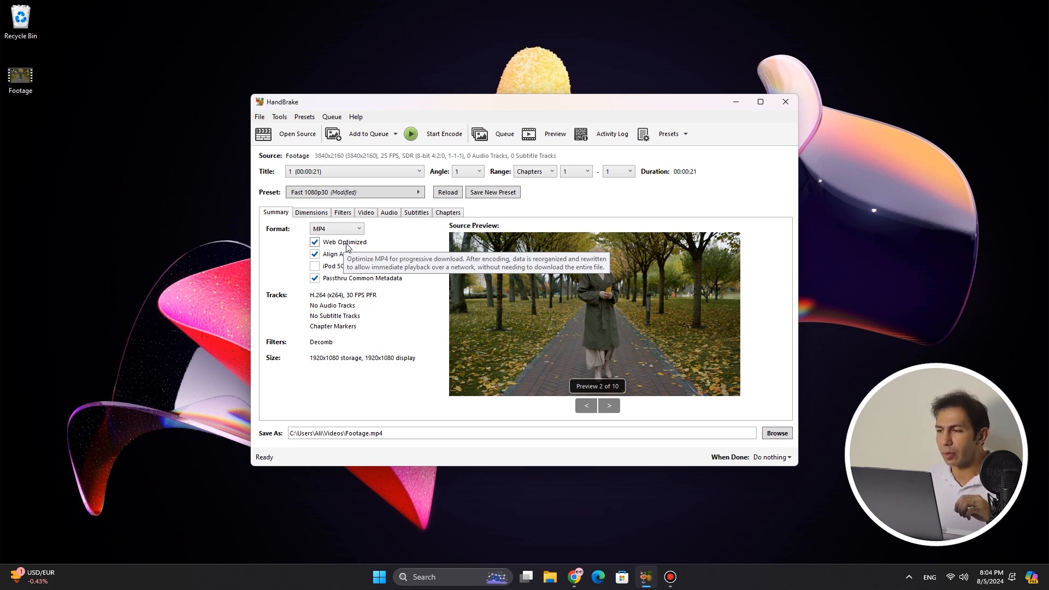
click(347, 247)
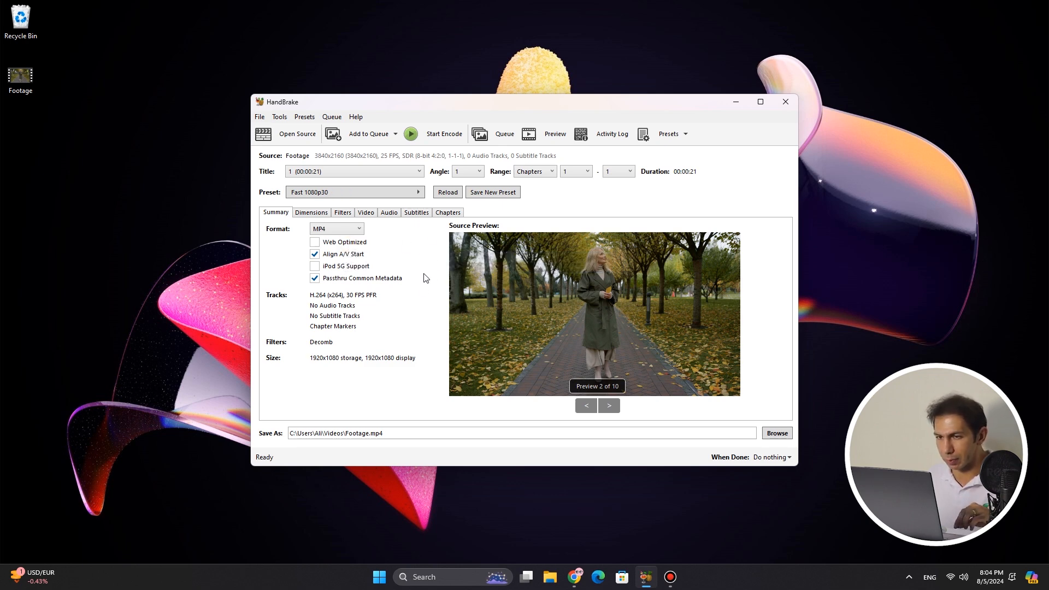
Try limiting the encoding range by seconds, from 00:00:10 to 00:00:15
click(548, 172)
click(548, 196)
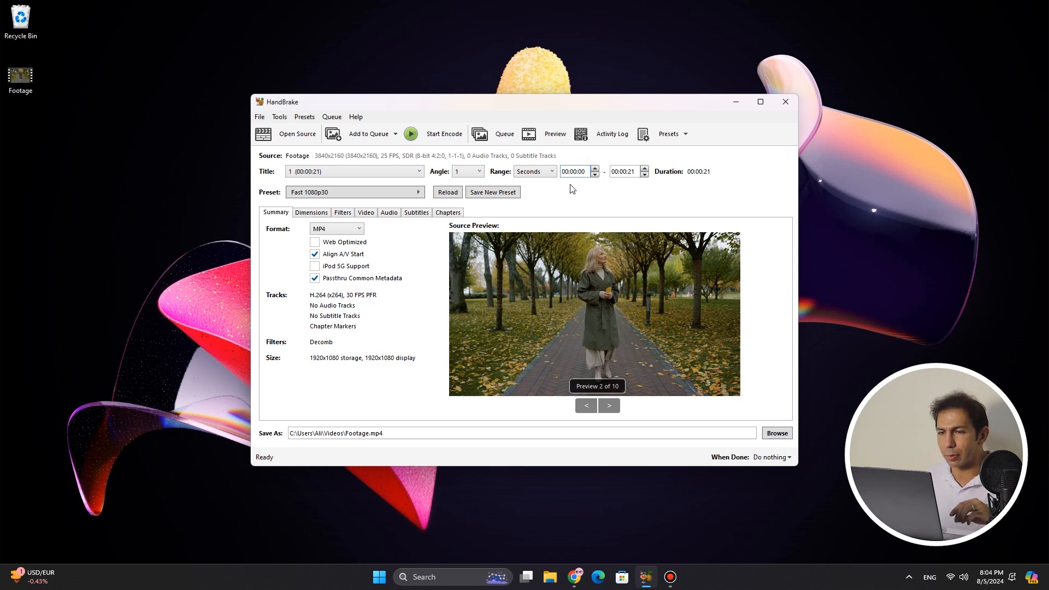
drag(585, 173, 579, 173)
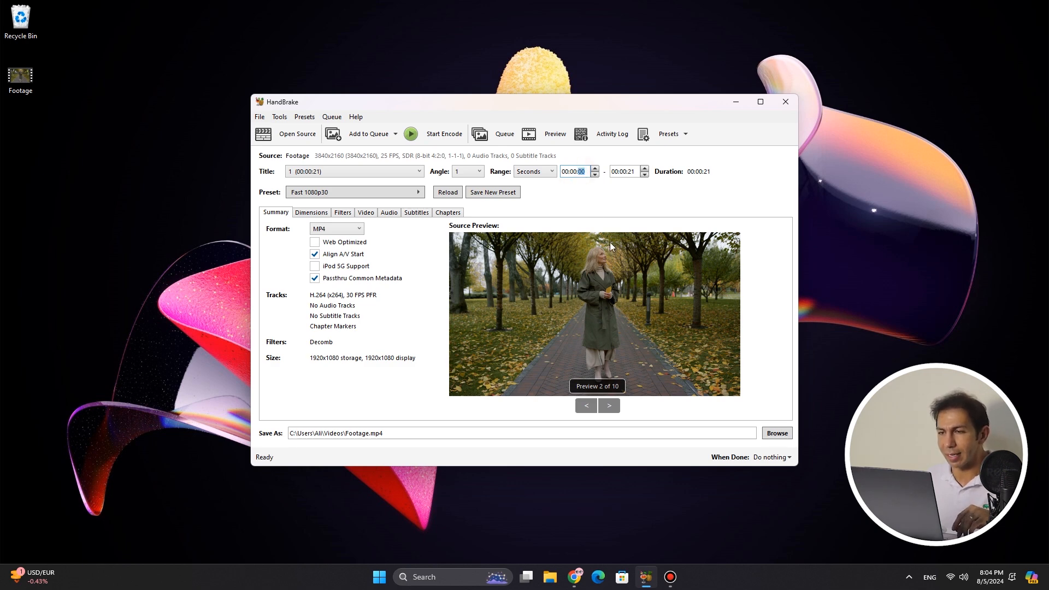
text(10)
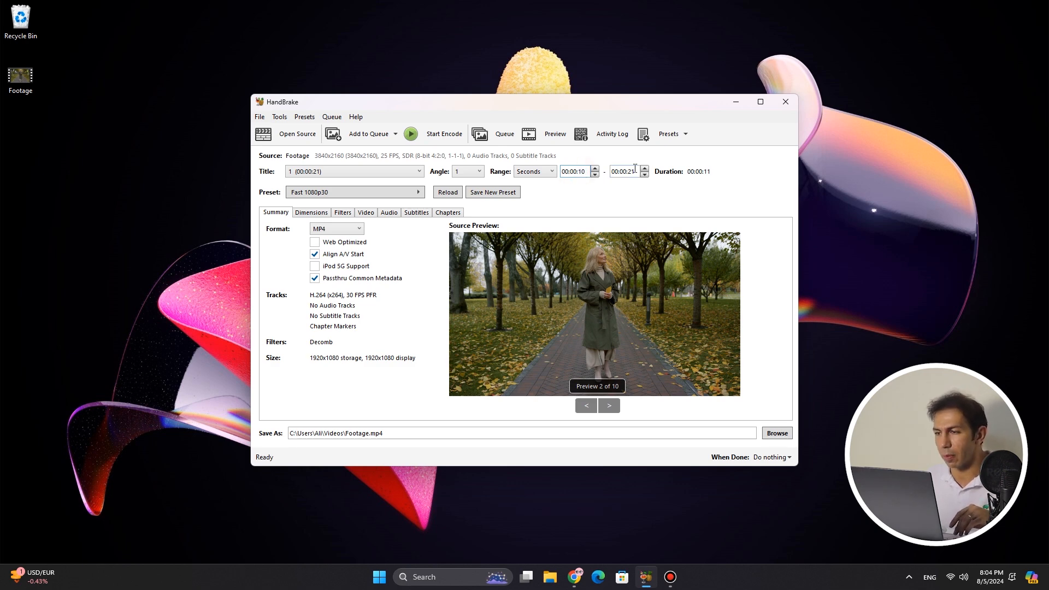
click(631, 171)
double_click(631, 171)
text(00:00:15)
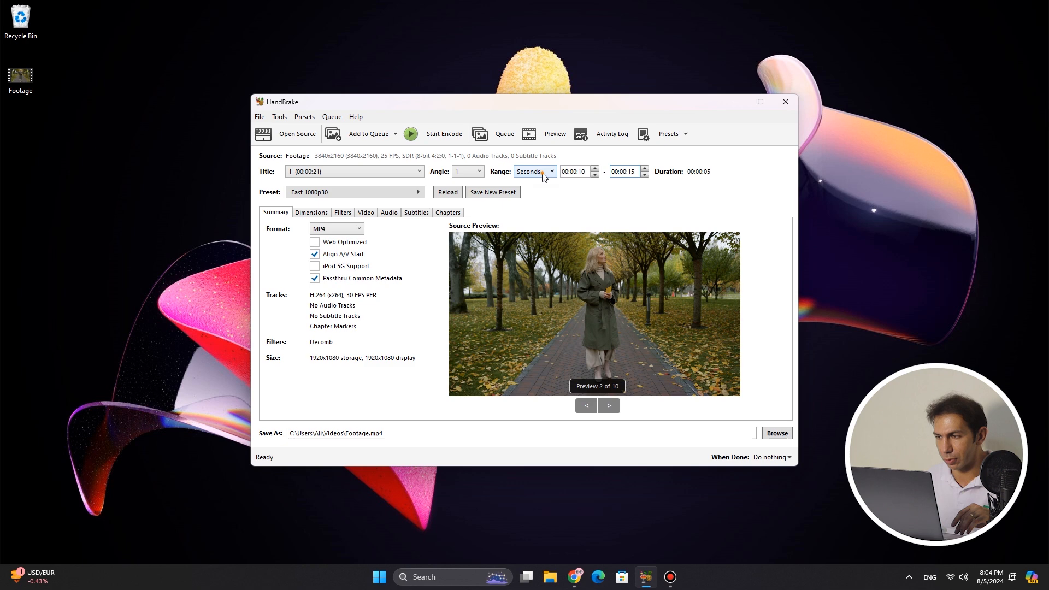
click(543, 173)
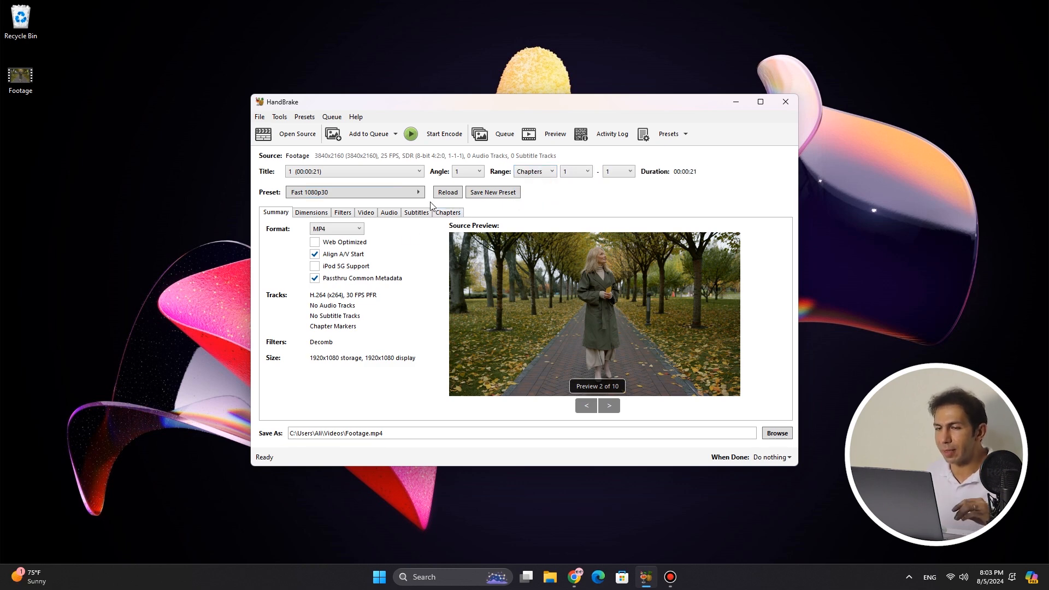
Examine the available encoding presets and the dimension and filter settings
click(404, 195)
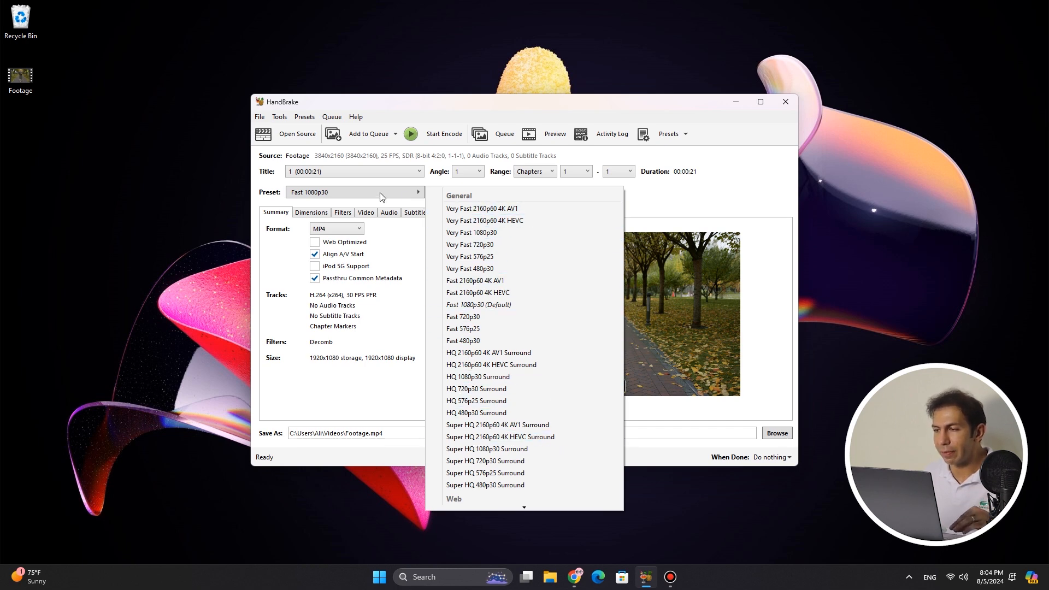
click(380, 193)
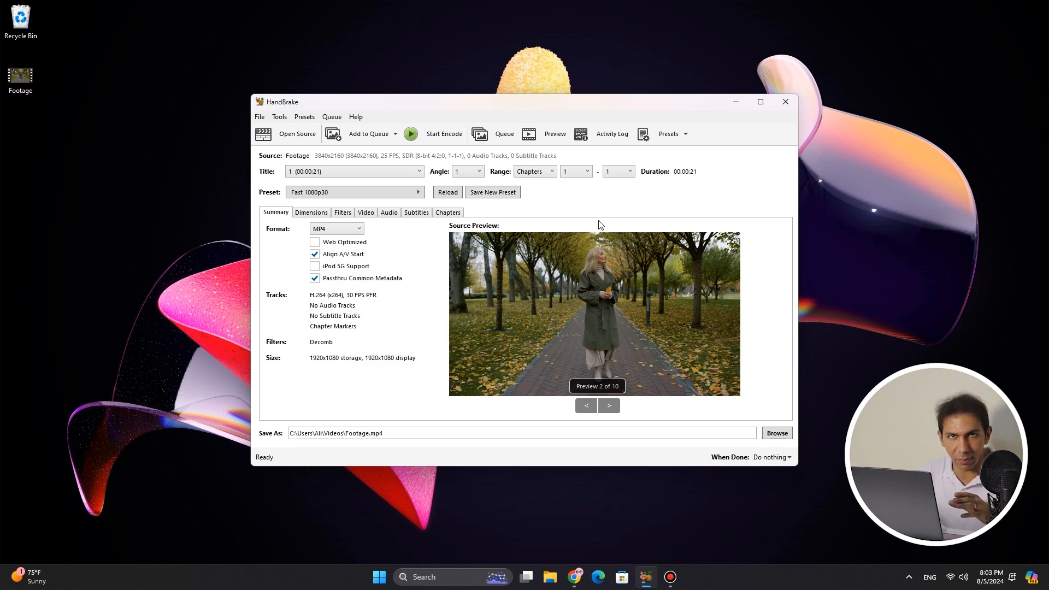
click(317, 218)
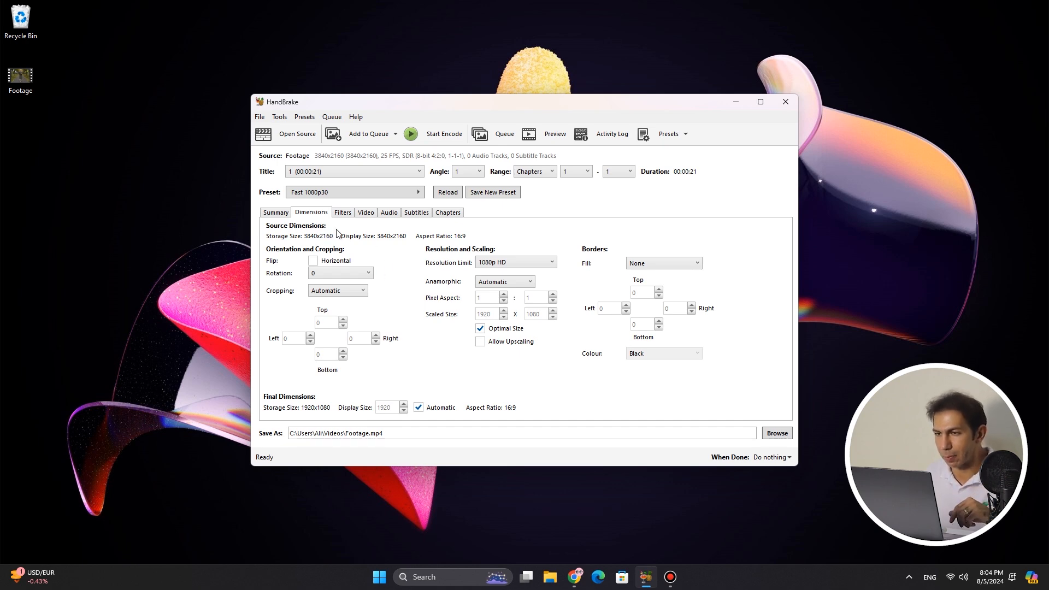
click(343, 213)
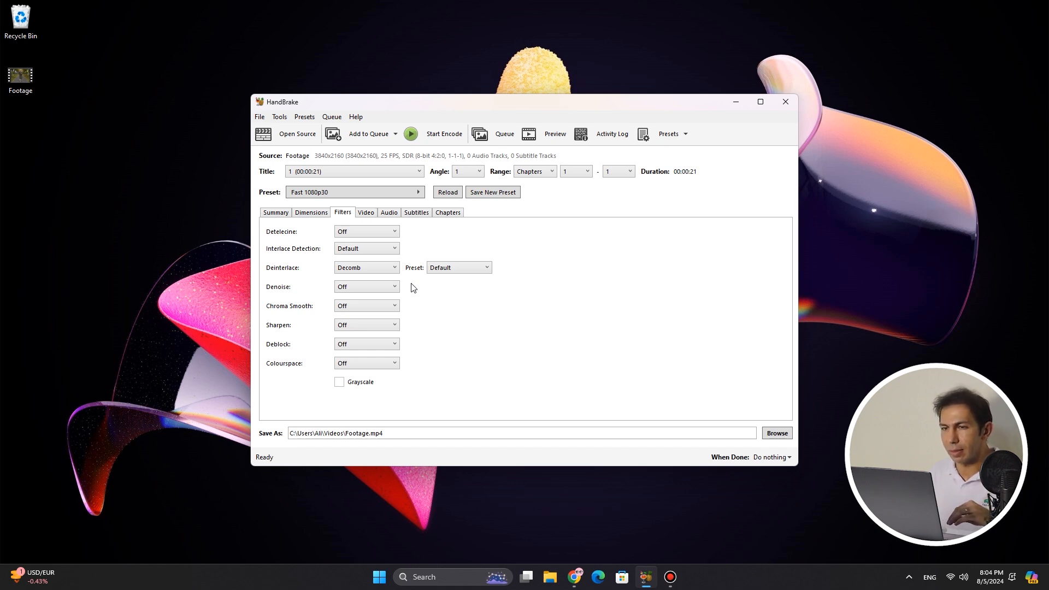
Examine the video encoder and framerate choices in the video settings
click(365, 214)
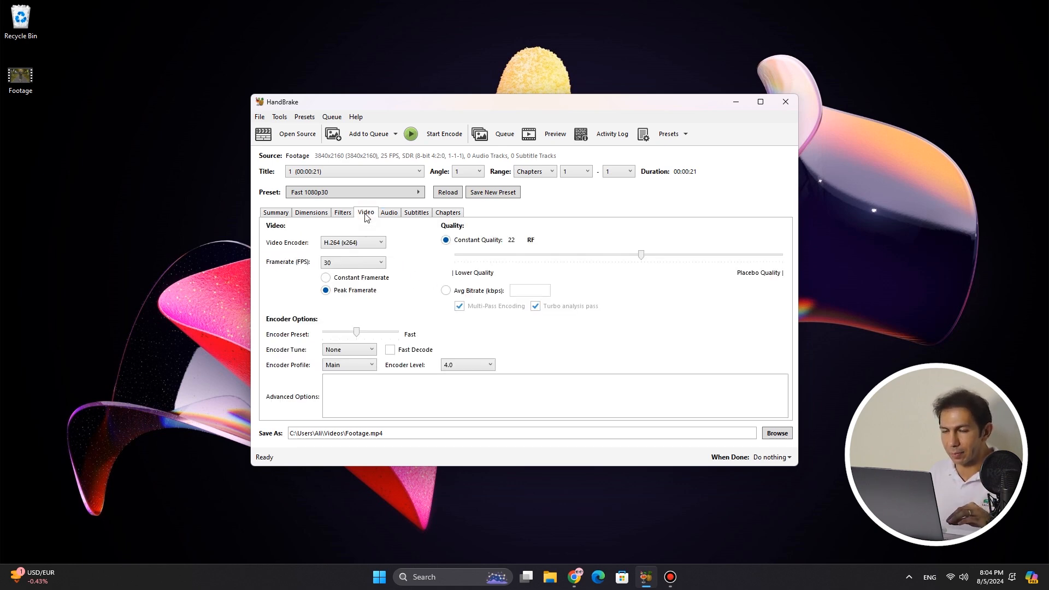
click(383, 245)
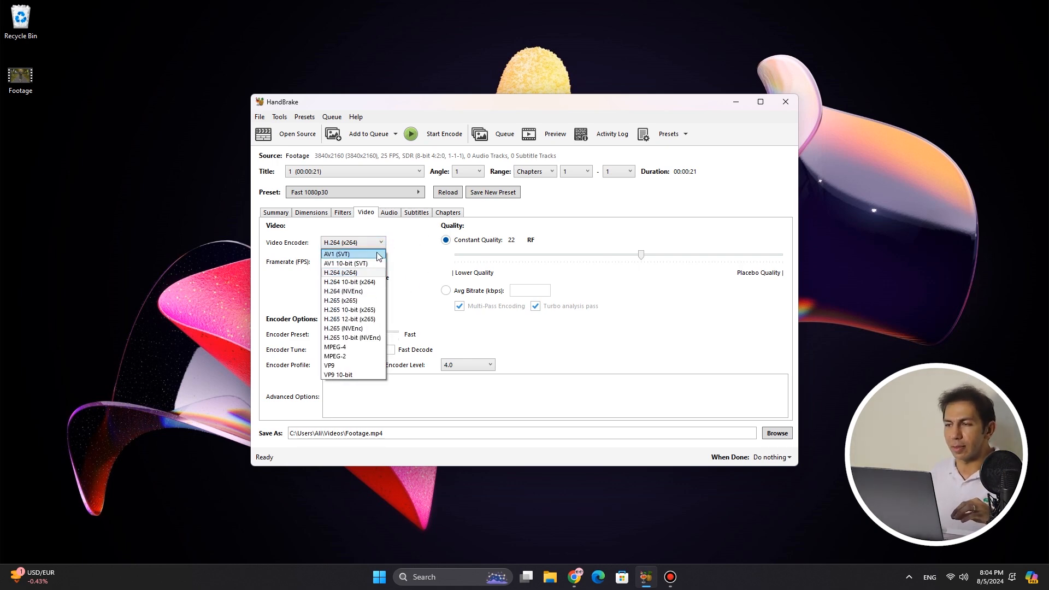
click(412, 243)
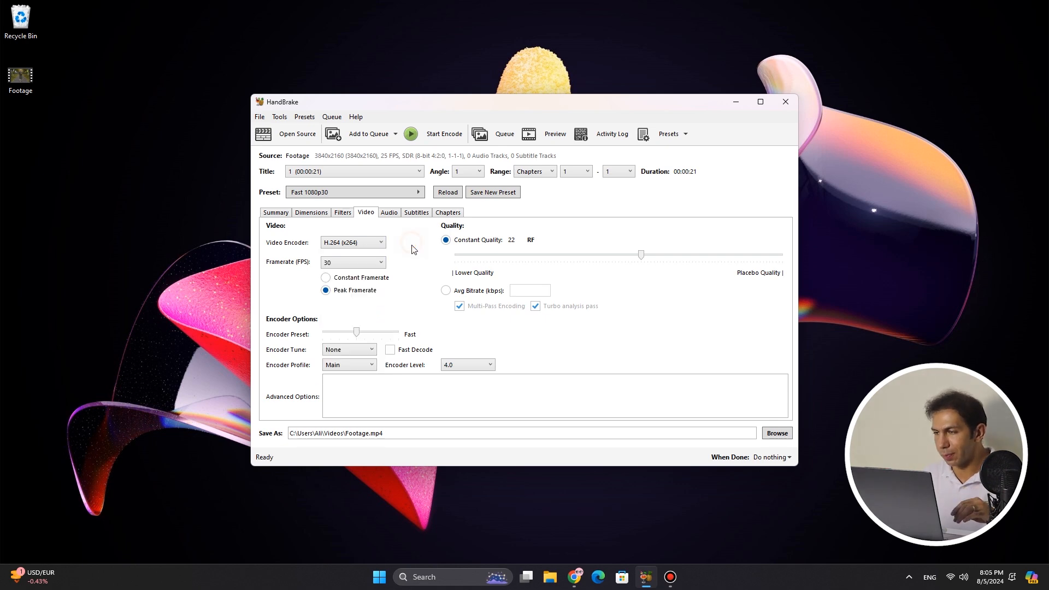
click(382, 264)
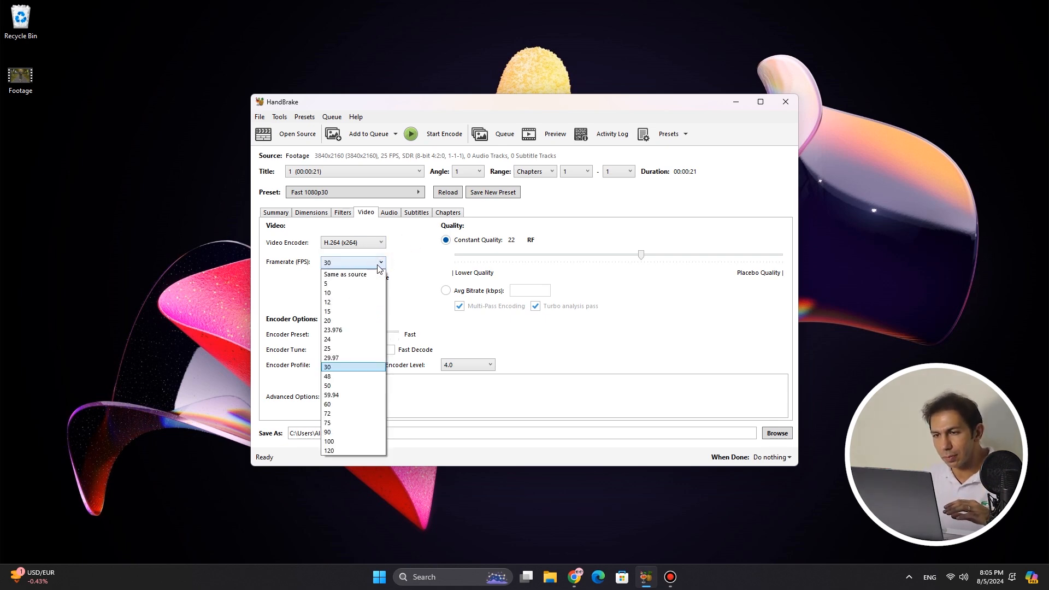
click(376, 264)
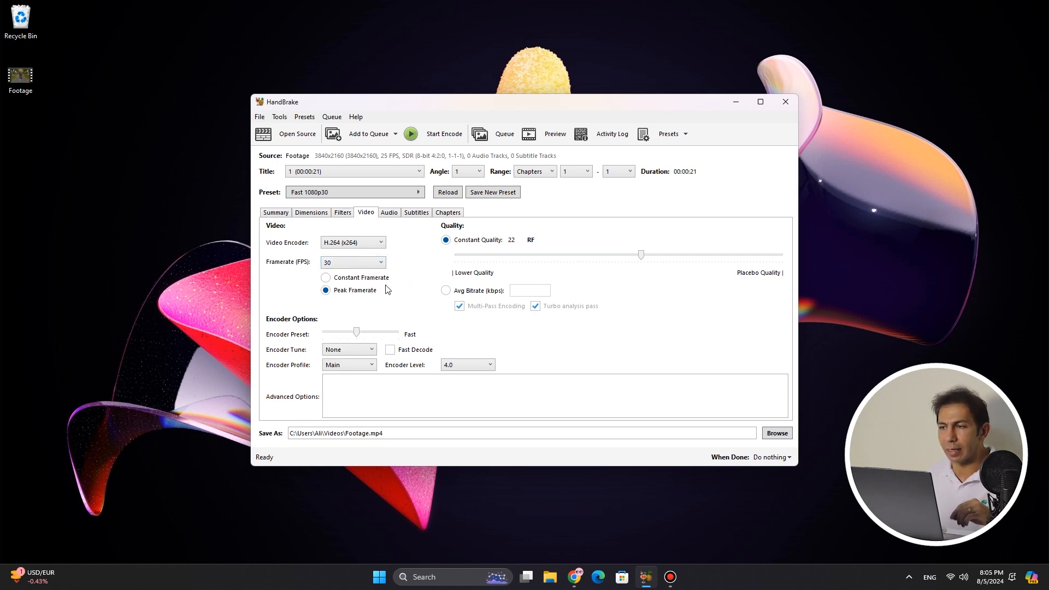
Set the output video to Constant Framerate with a constant quality of RF 22
click(326, 278)
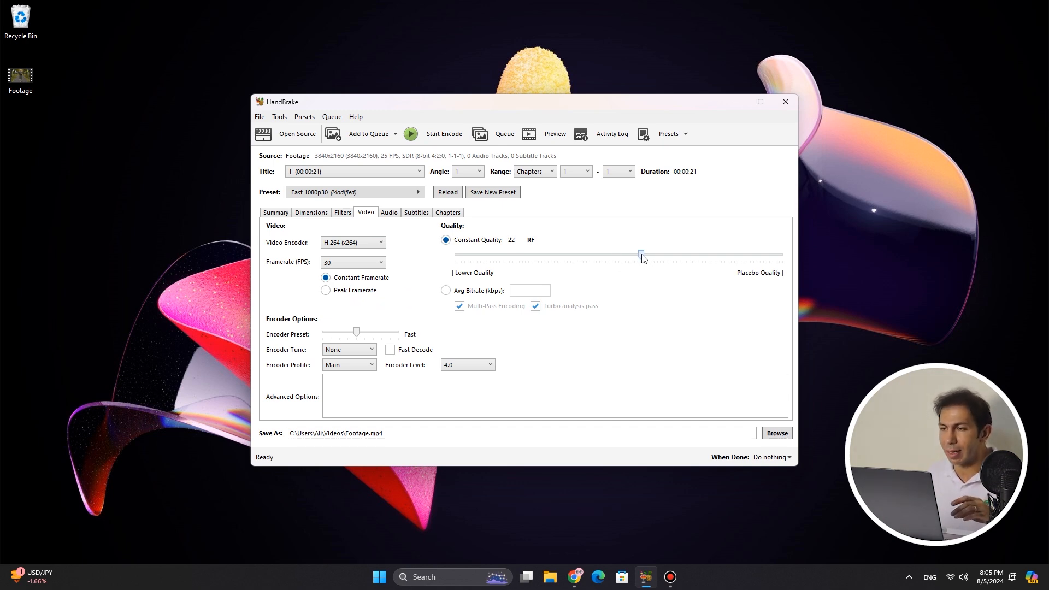
mouse_move(642, 256)
mouse_down()
mouse_move(536, 257)
mouse_move(641, 261)
mouse_up()
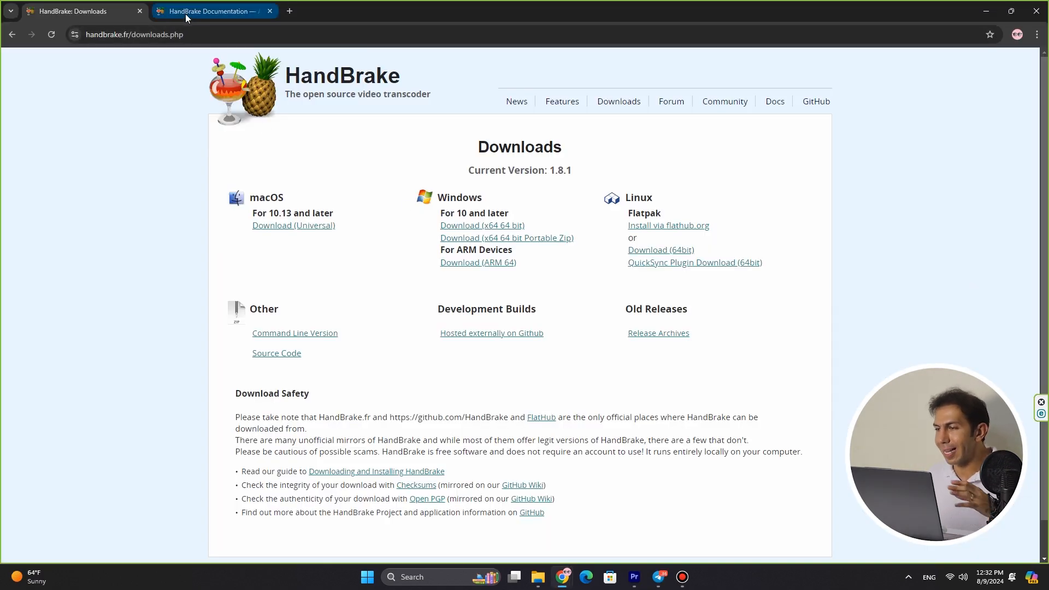
Read the recommended x264 and x265 RF values for each resolution in the HandBrake documentation's Adjusting quality page
click(185, 14)
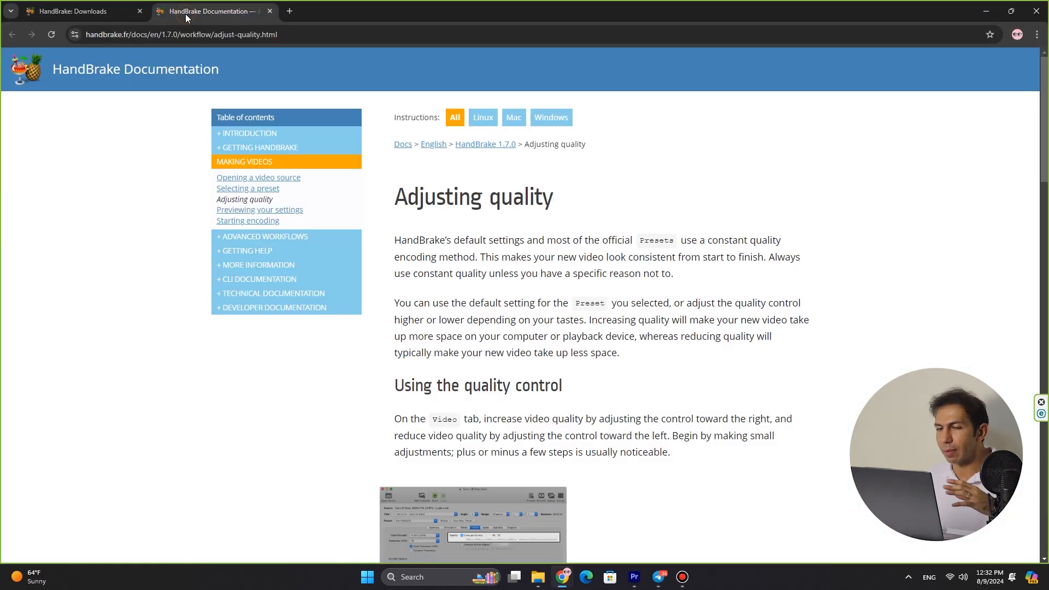
scroll(732, 417, down, 8)
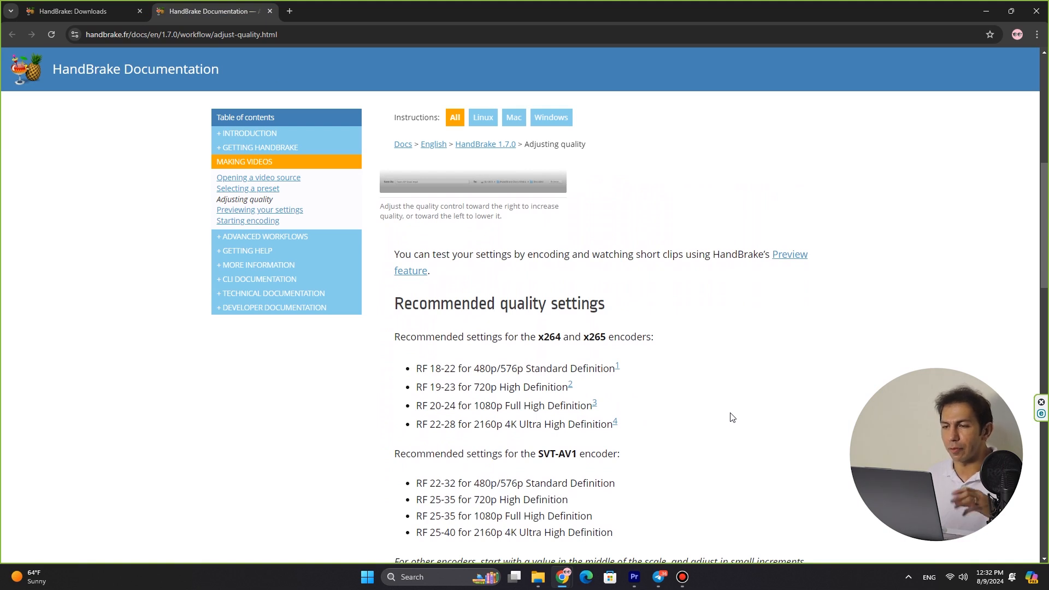
drag(732, 418, 388, 426)
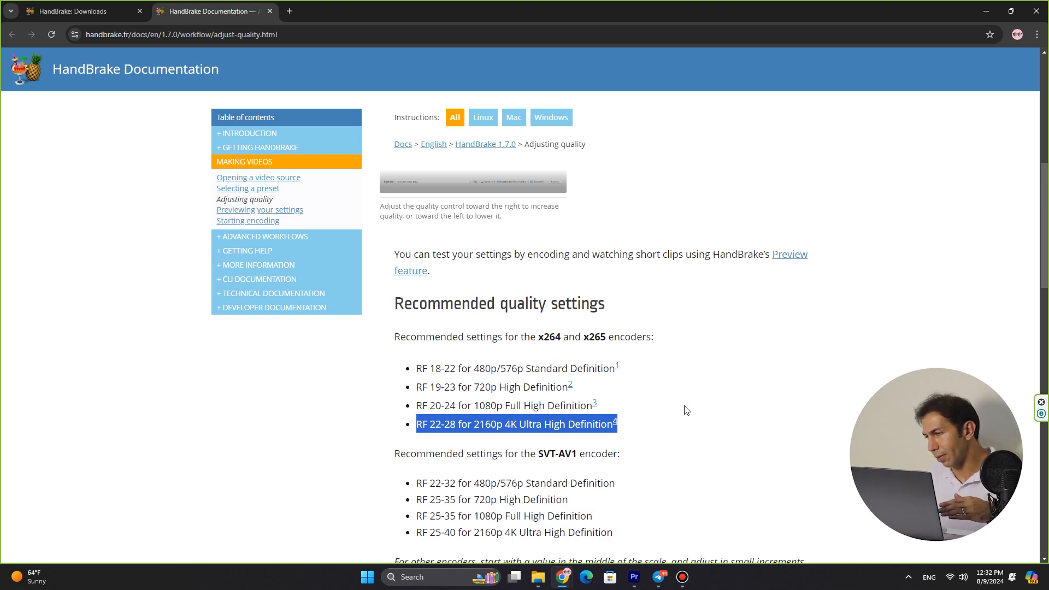
drag(685, 407, 377, 410)
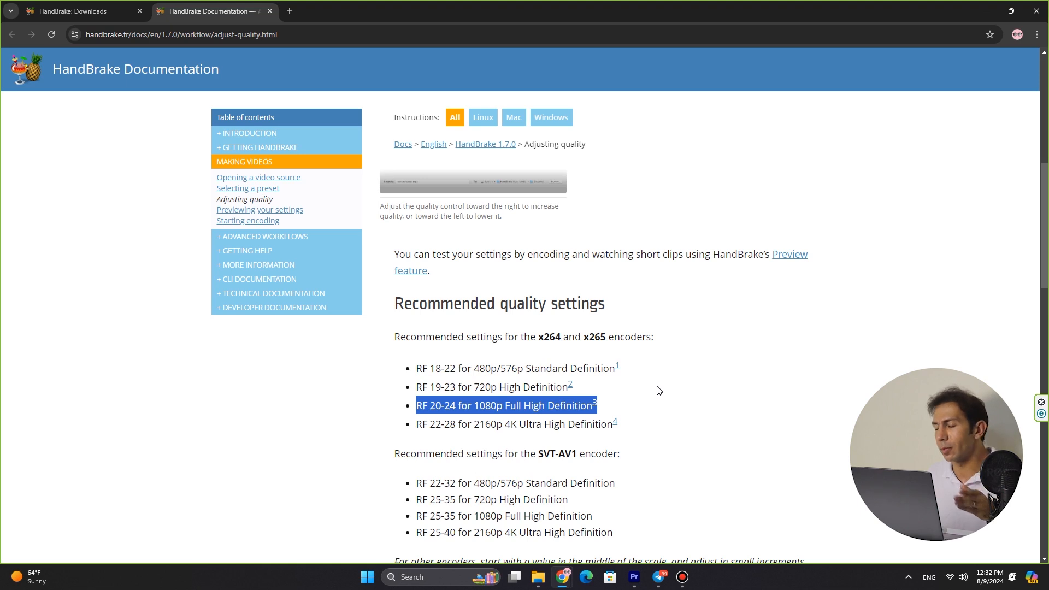
drag(659, 389, 344, 393)
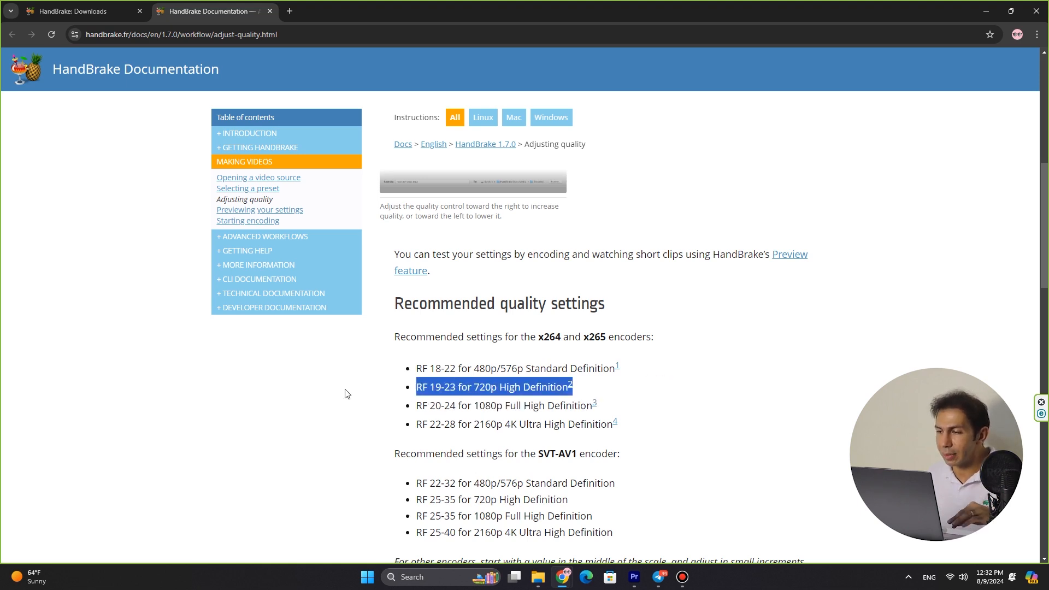
click(650, 369)
drag(666, 371, 350, 375)
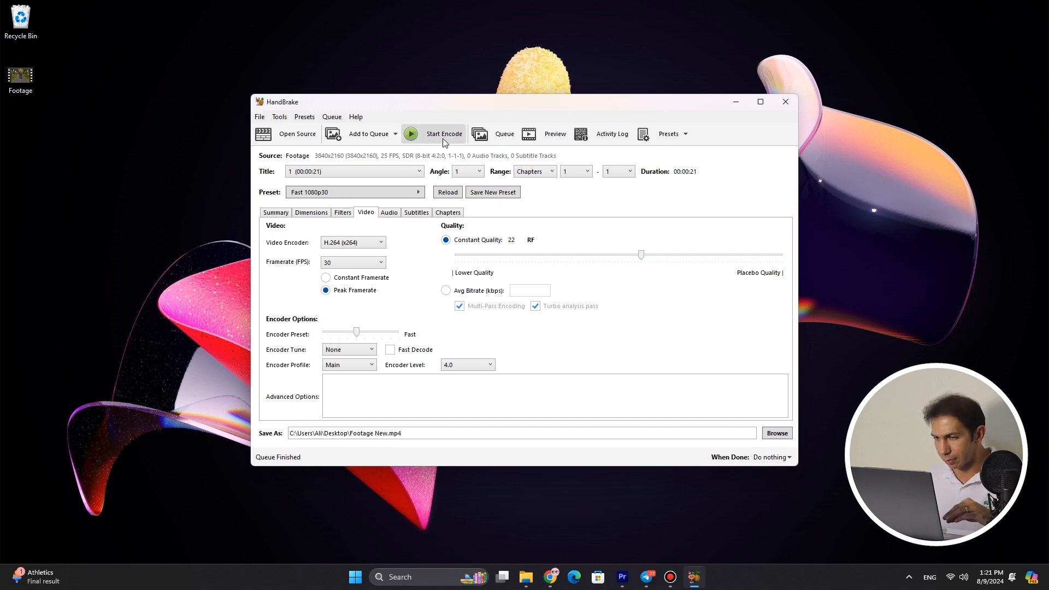
Start encoding the video to Footage New.mp4 and review the actions available for when it is done
click(443, 137)
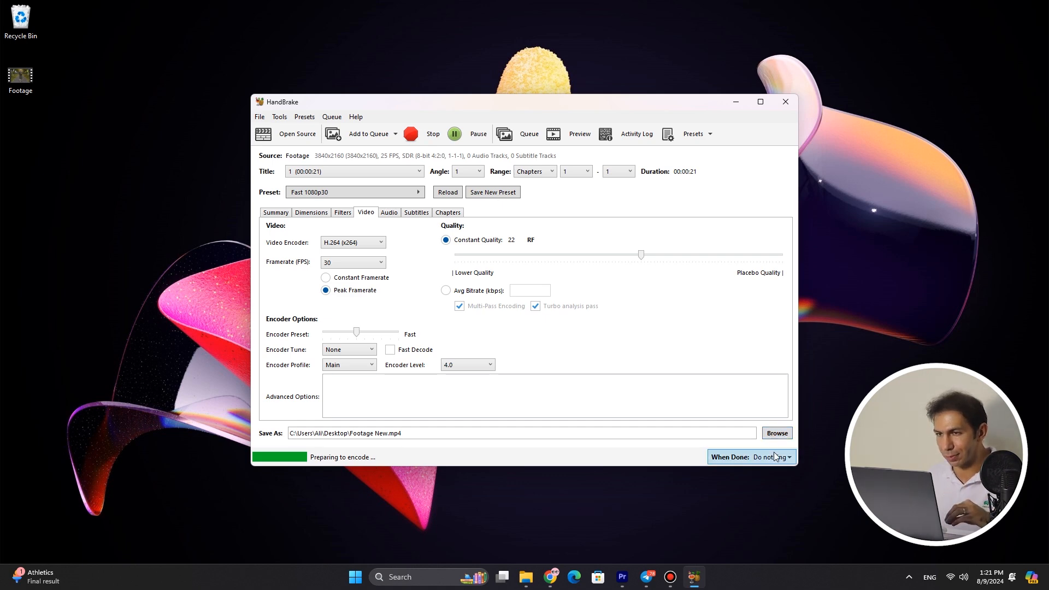
click(776, 456)
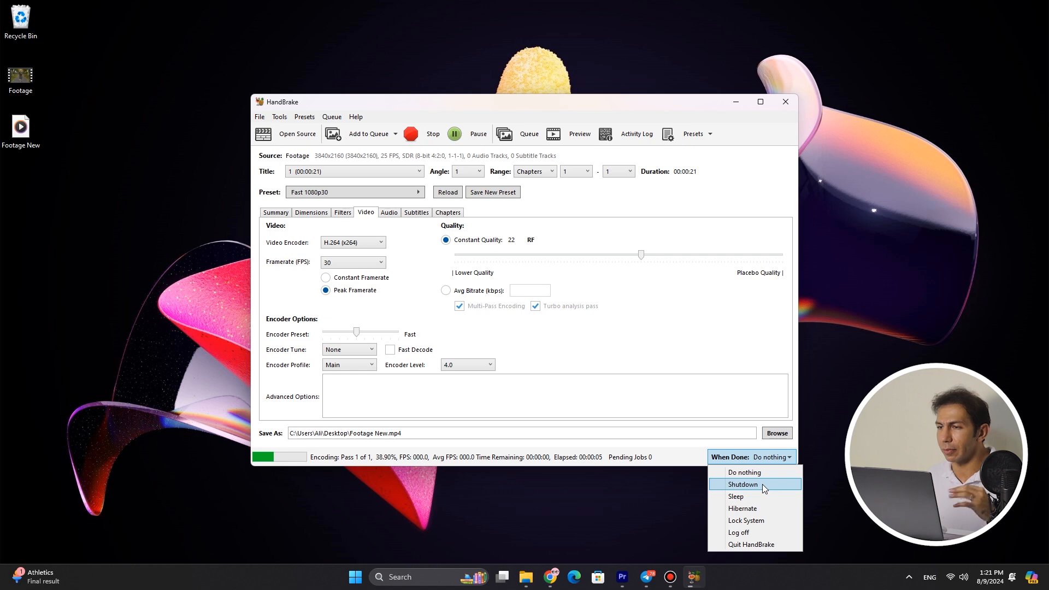
click(698, 453)
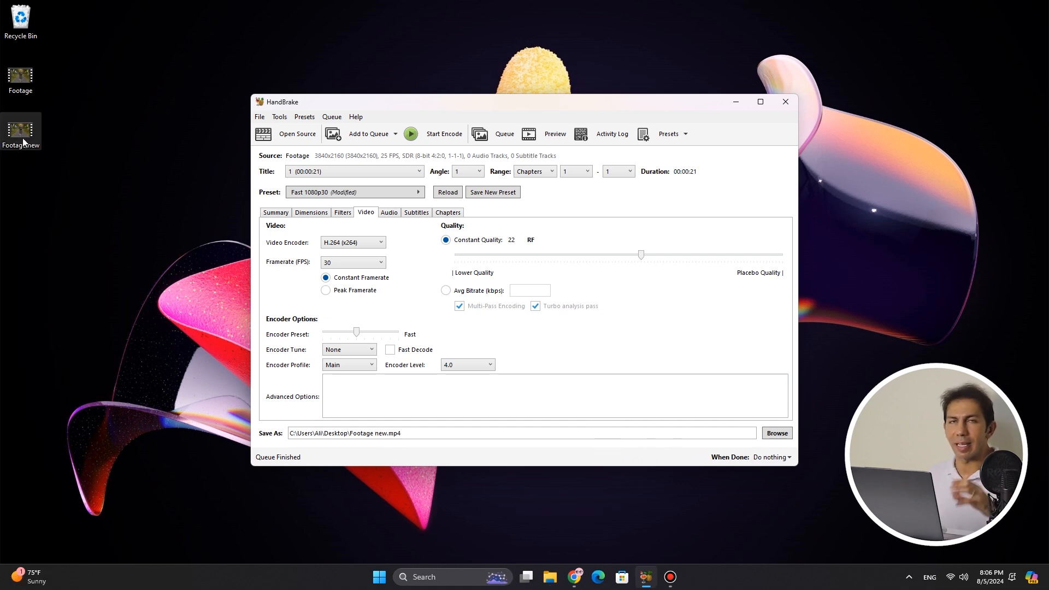
Open the file properties of the Footage and Footage new videos on the desktop and clear the HandBrake window out of view
right_click(22, 89)
right_click(22, 83)
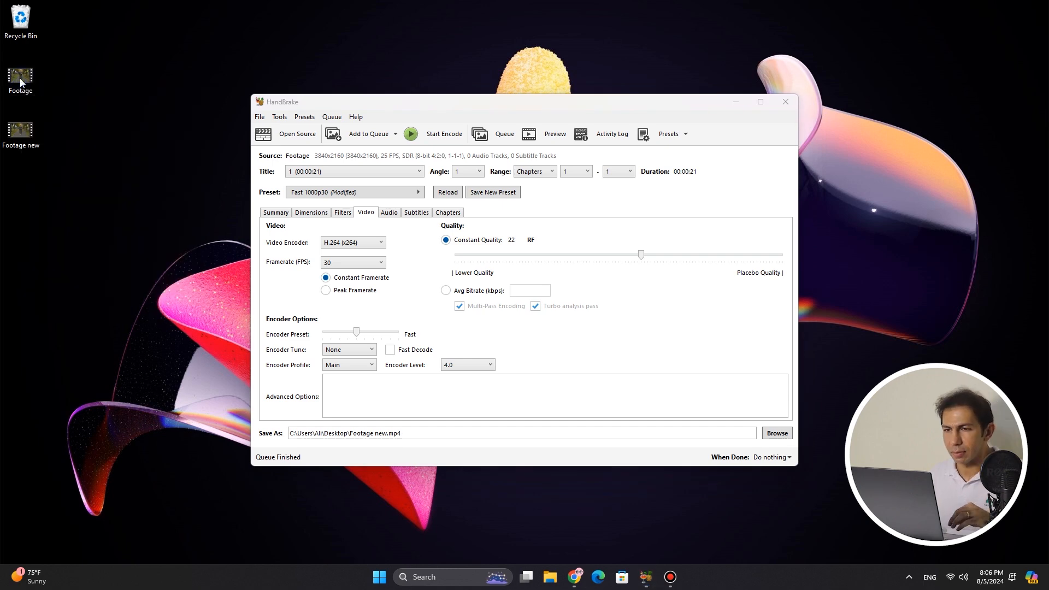
click(76, 221)
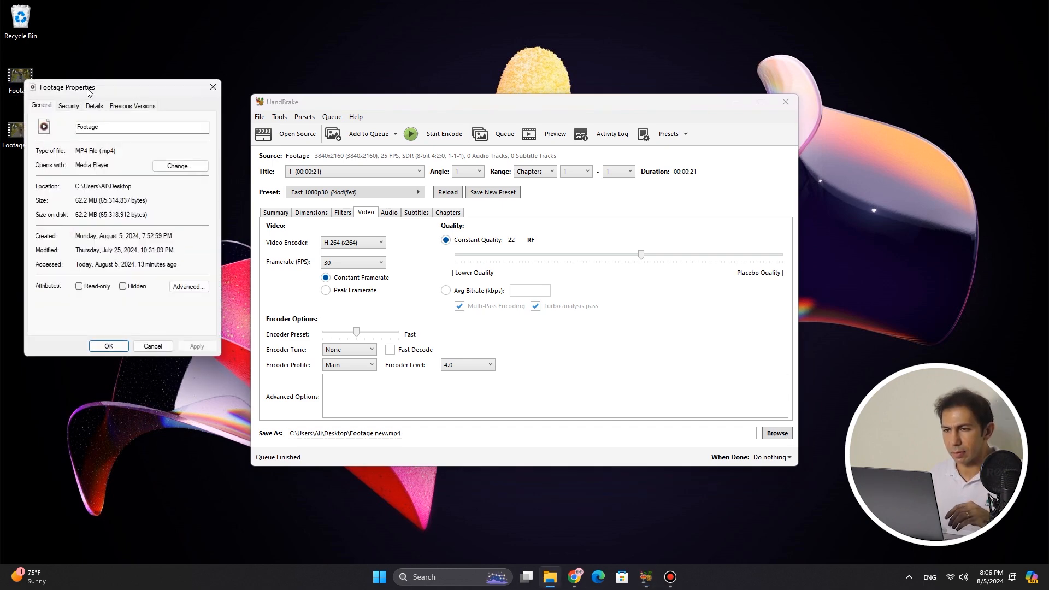
right_click(16, 138)
click(104, 273)
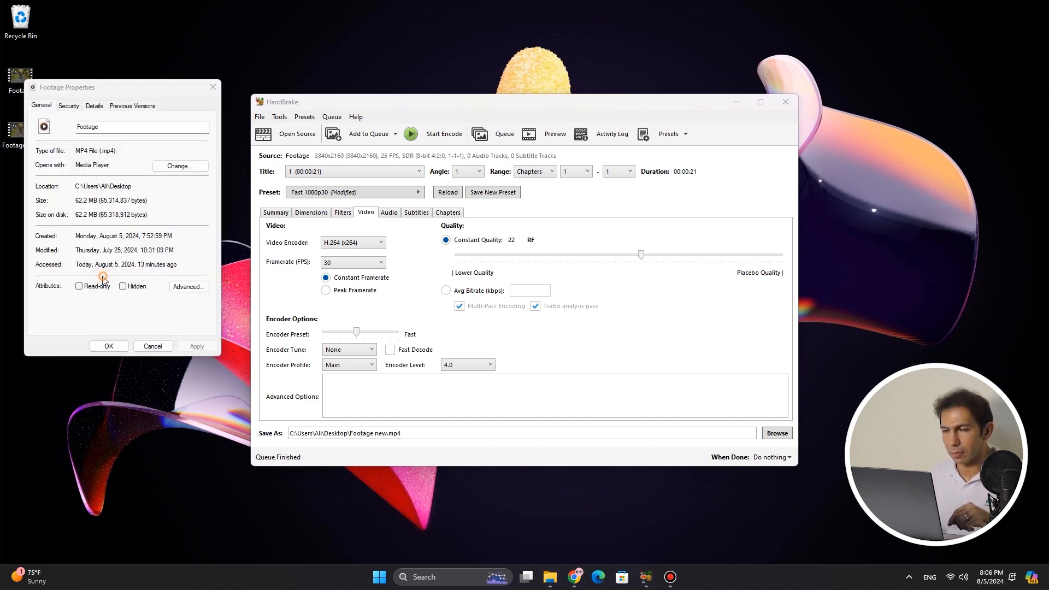
click(785, 102)
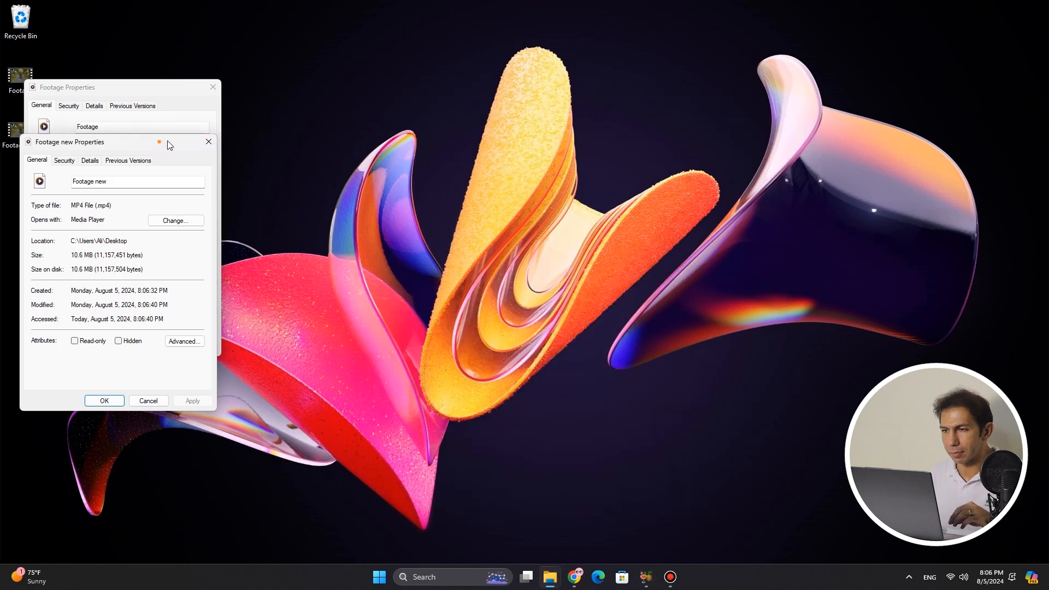
Place the two properties windows side by side and compare the file sizes of Footage and Footage new
drag(159, 142, 398, 94)
drag(609, 80, 580, 80)
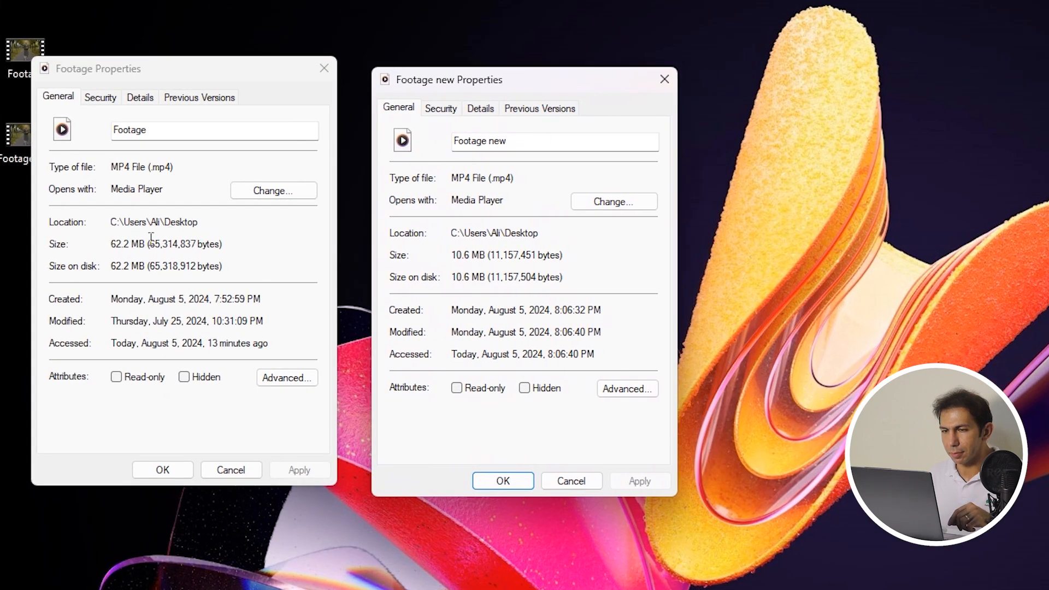
double_click(127, 244)
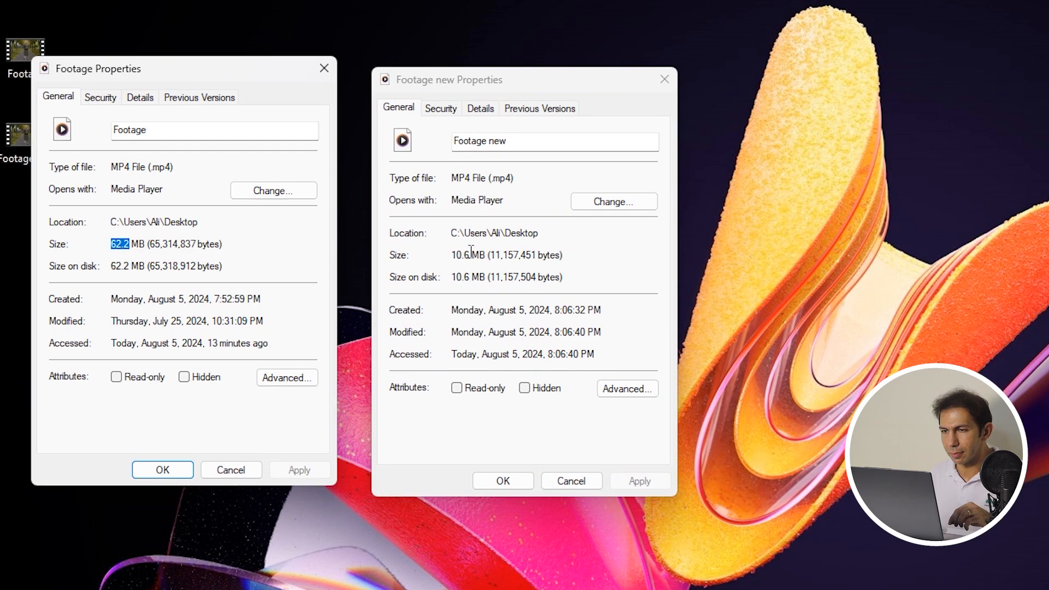
drag(470, 255, 464, 252)
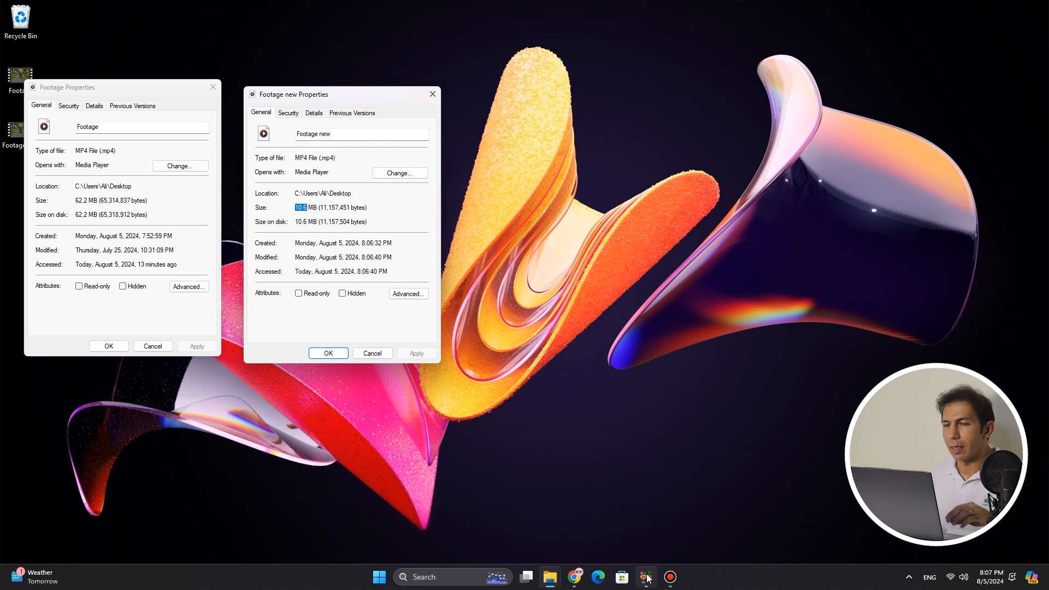
Return to HandBrake, switch the quality mode to an average bitrate of 1500 kbps and encode the video as Footage 1500.mp4
click(645, 572)
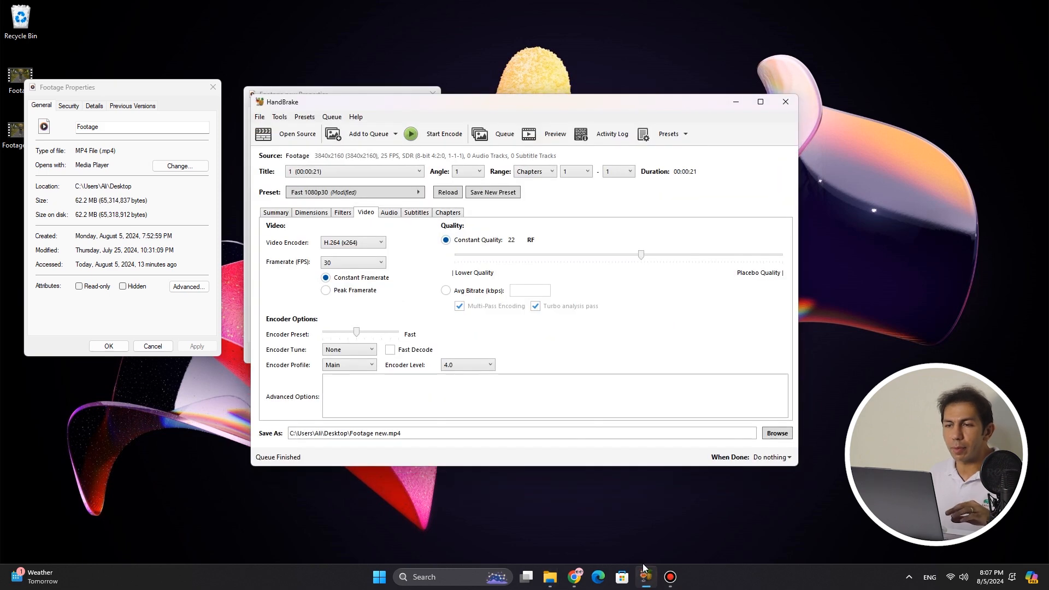
click(459, 297)
click(534, 290)
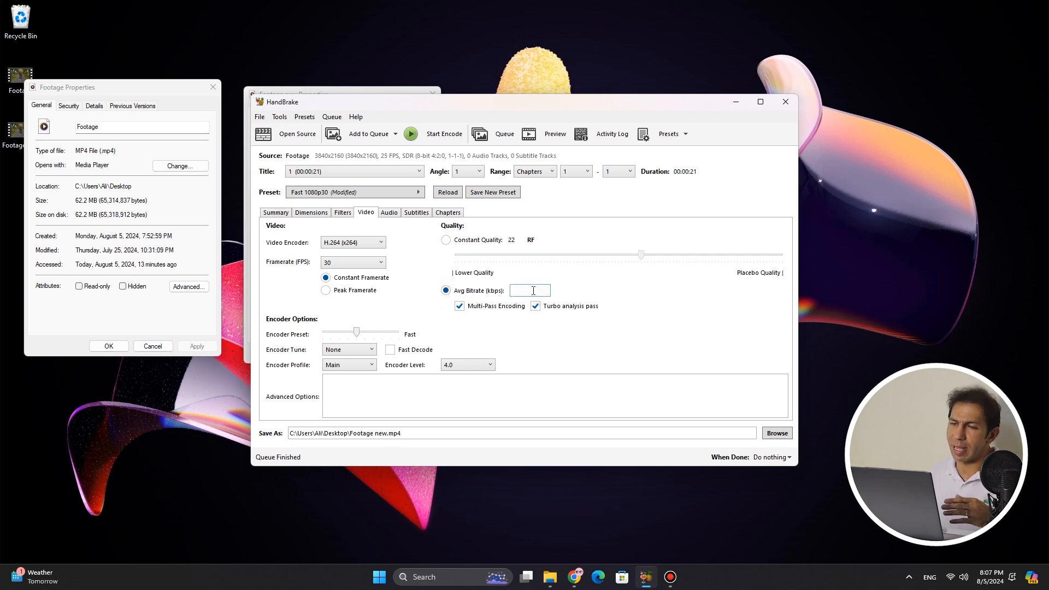
text(1500)
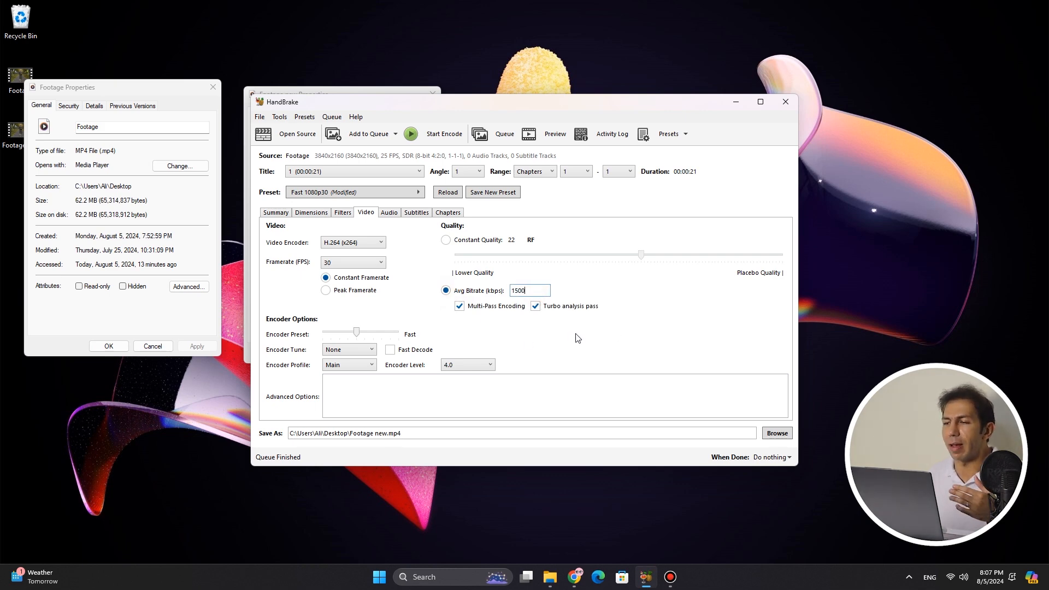
click(424, 134)
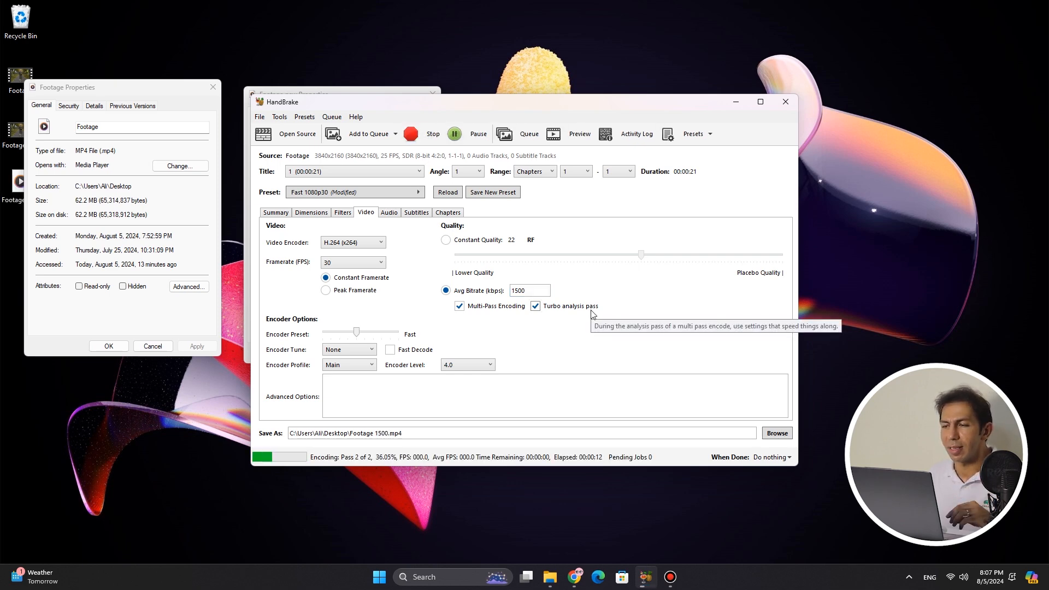
Open the properties of Footage 1500 and compare its file size with those of Footage and Footage new
right_click(16, 184)
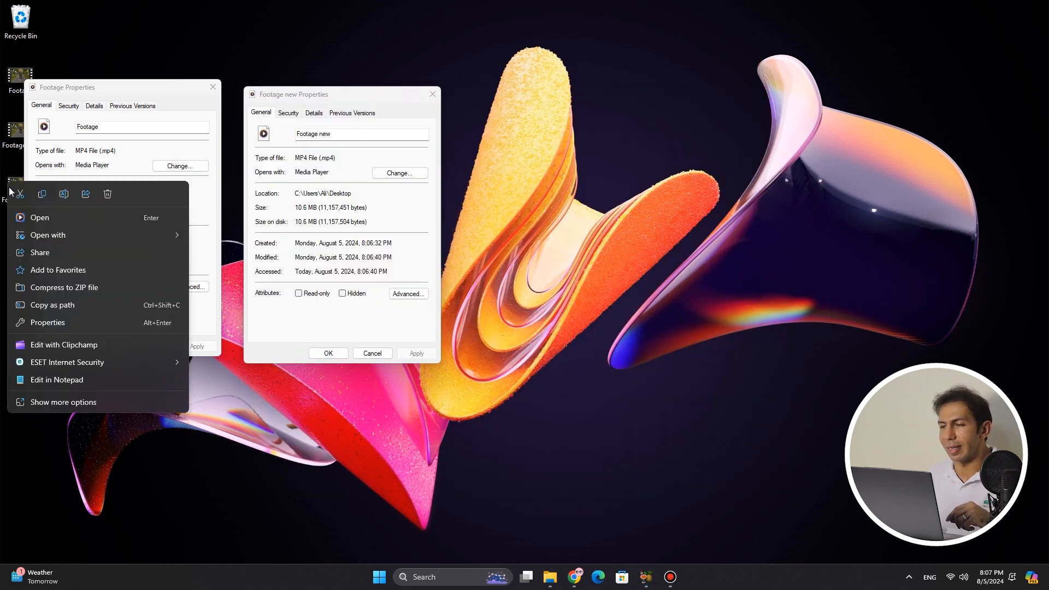
click(60, 327)
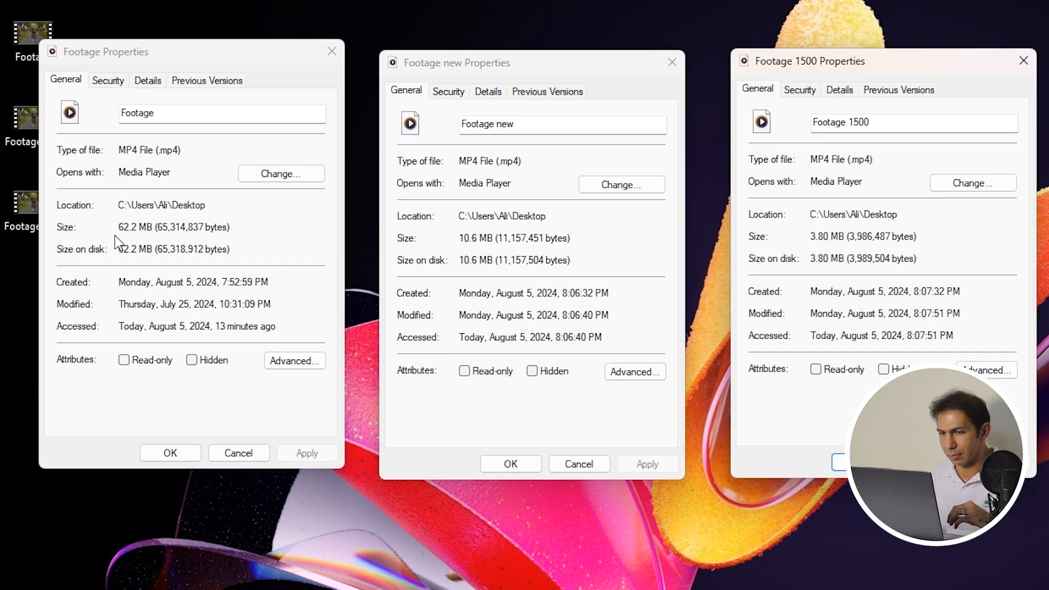
drag(75, 200, 89, 201)
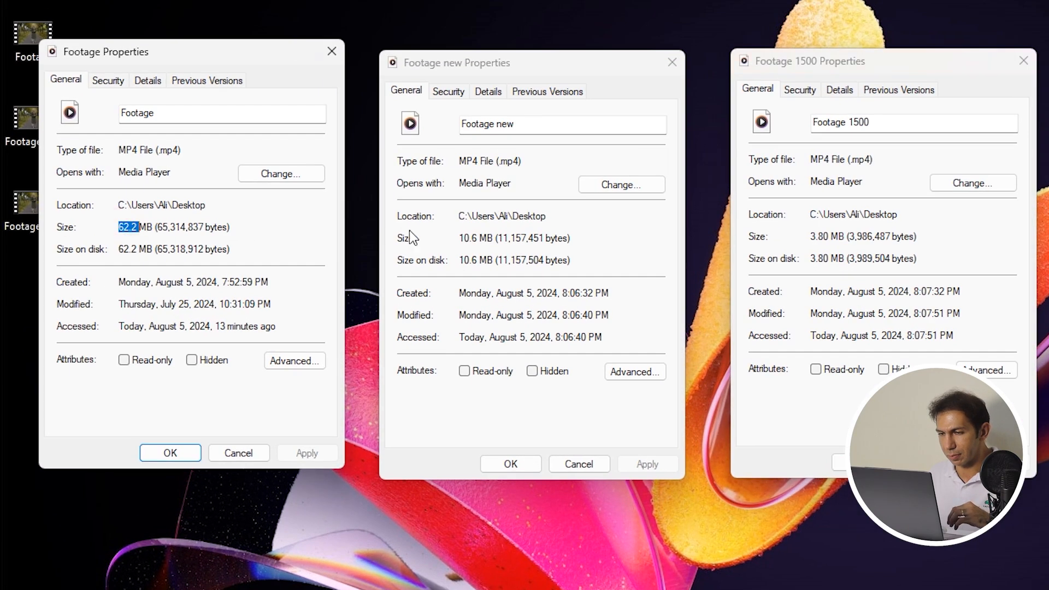
drag(458, 238, 477, 238)
drag(812, 236, 847, 236)
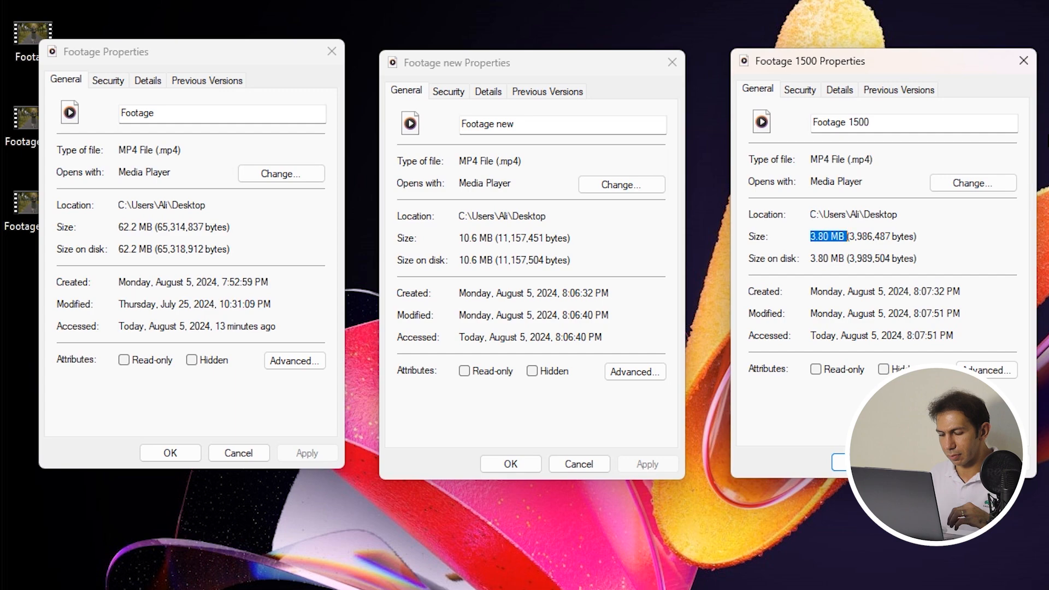